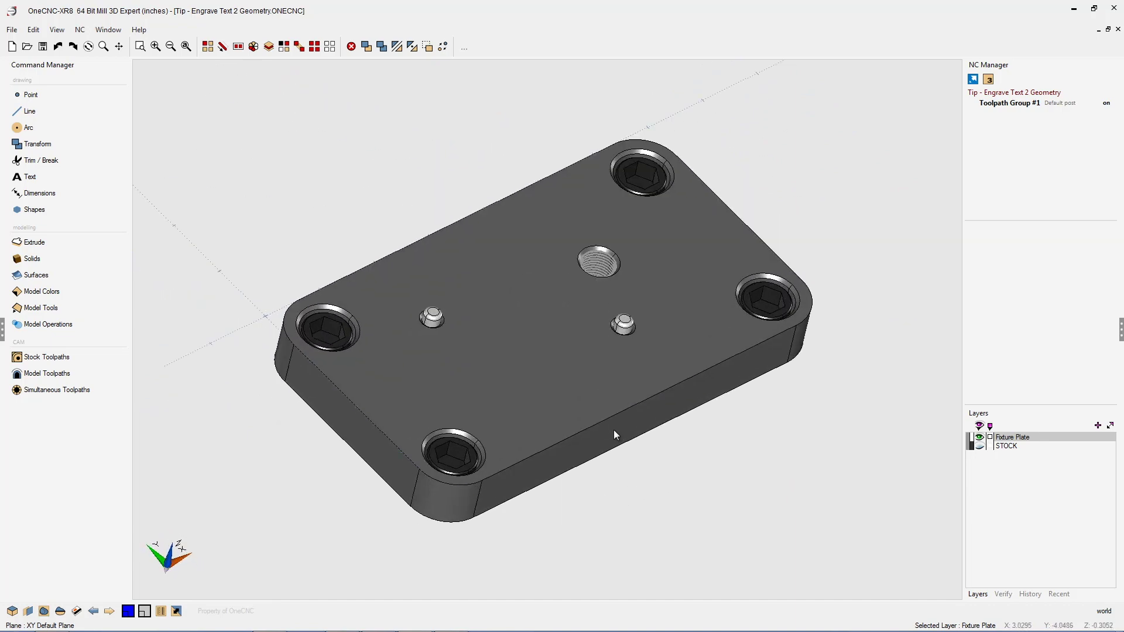
# Switch to a fitted XY top view of the fixture plate and zoom out to see its whole face
pyautogui.moveTo(611, 460); pyautogui.dragTo(566, 381, button='middle')
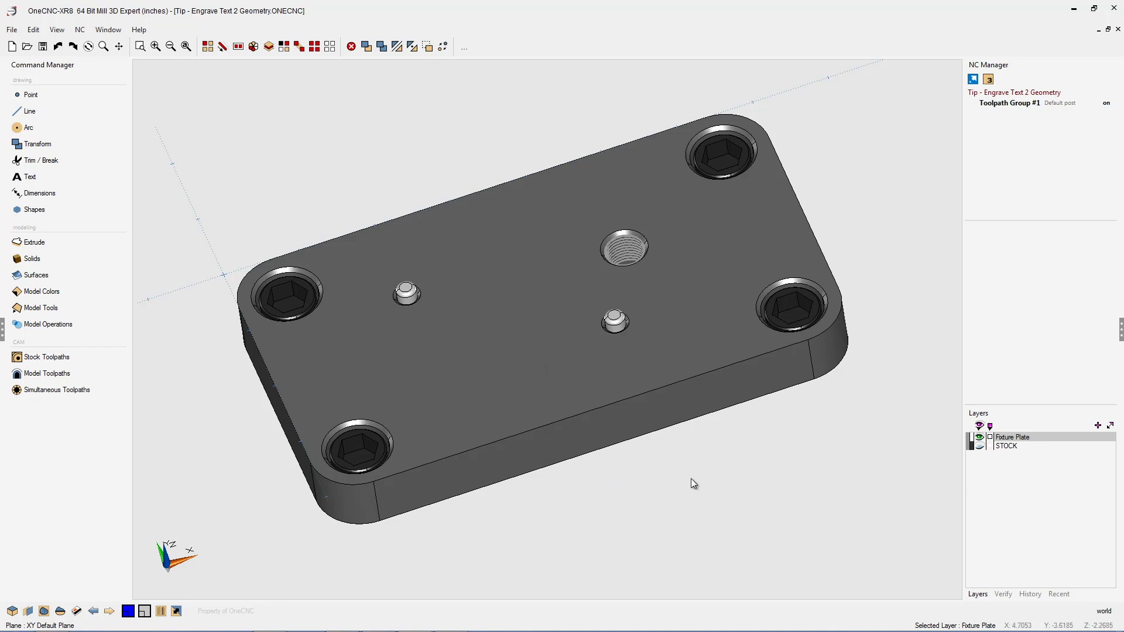
pyautogui.press('t')
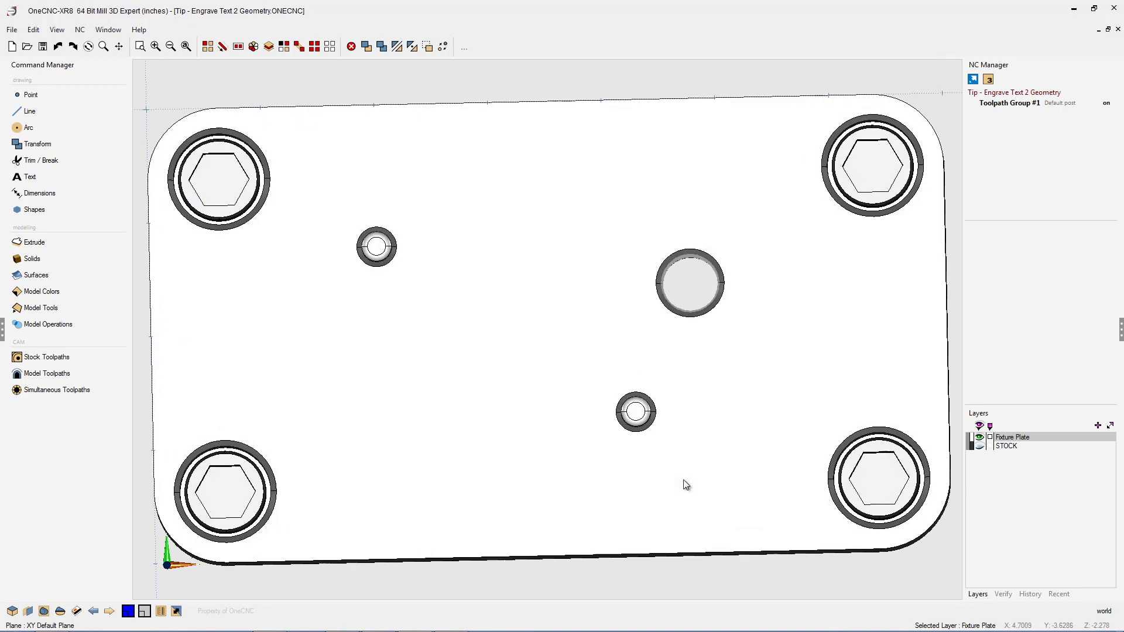
pyautogui.scroll(-2, 689, 471)
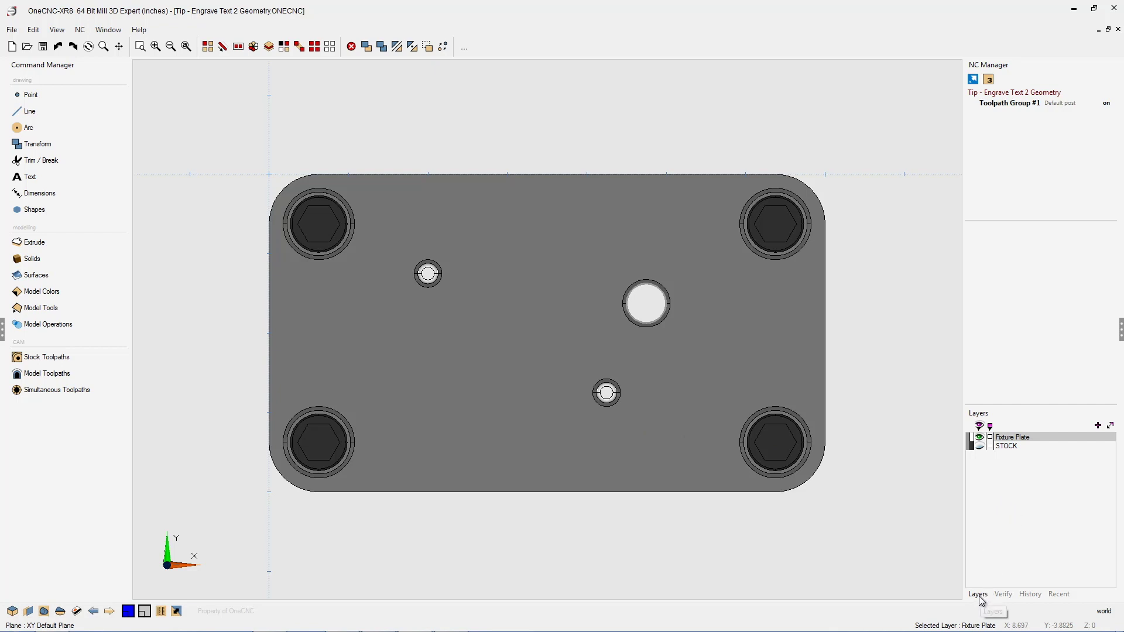
# Add a new layer and rename it from Layer1 to 'Text'
pyautogui.rightClick(1029, 499)
pyautogui.click(1054, 537)
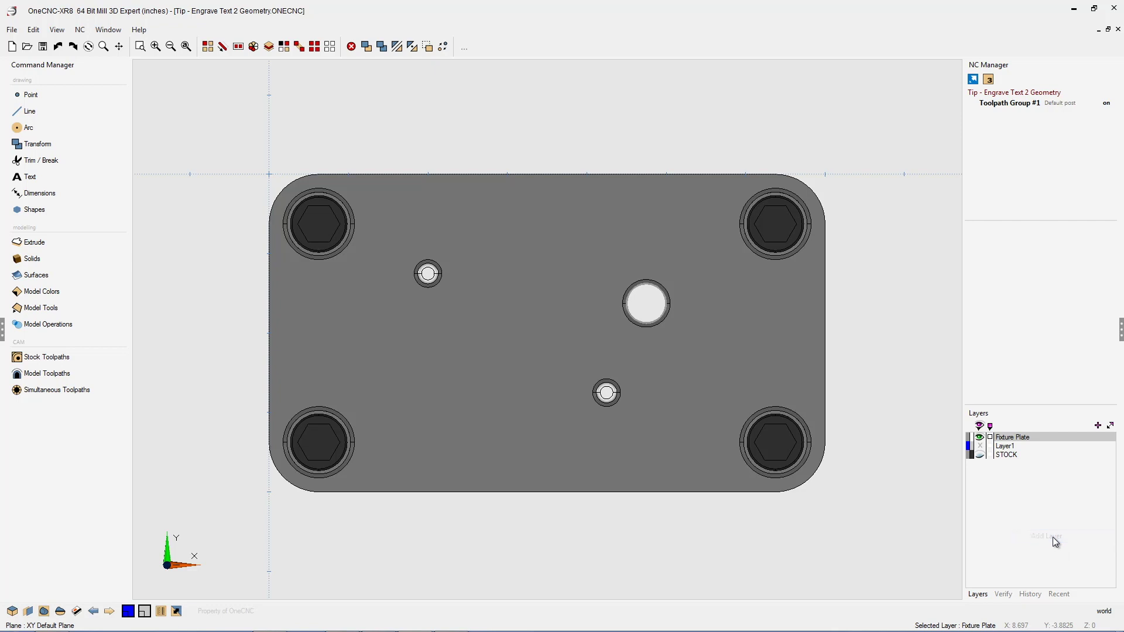
pyautogui.doubleClick(1004, 447)
pyautogui.write('Text')
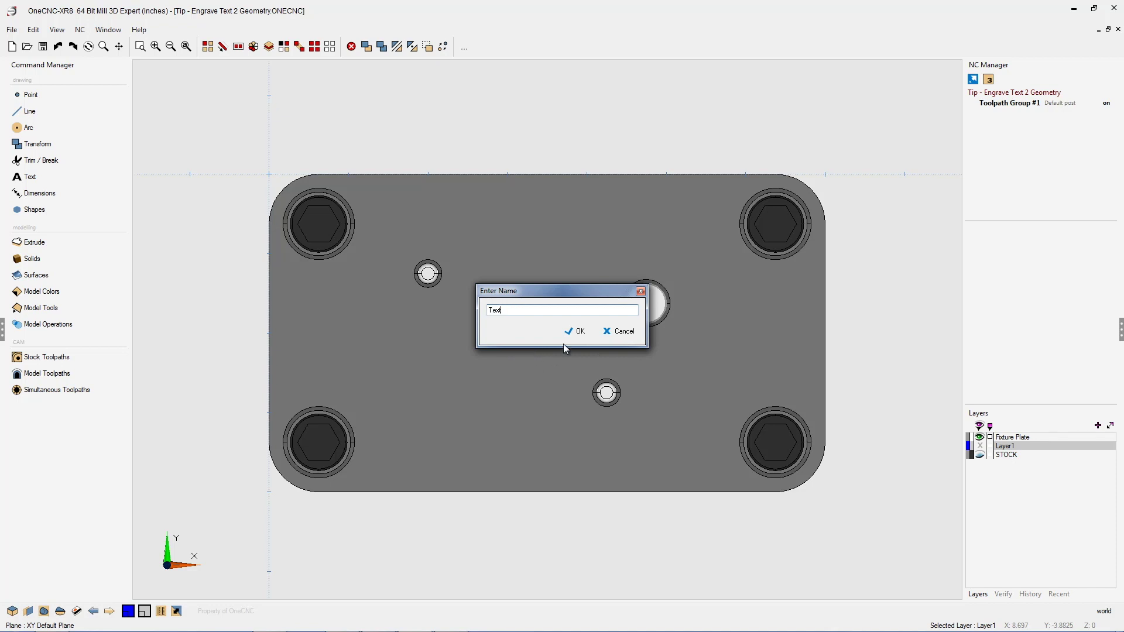
pyautogui.click(581, 332)
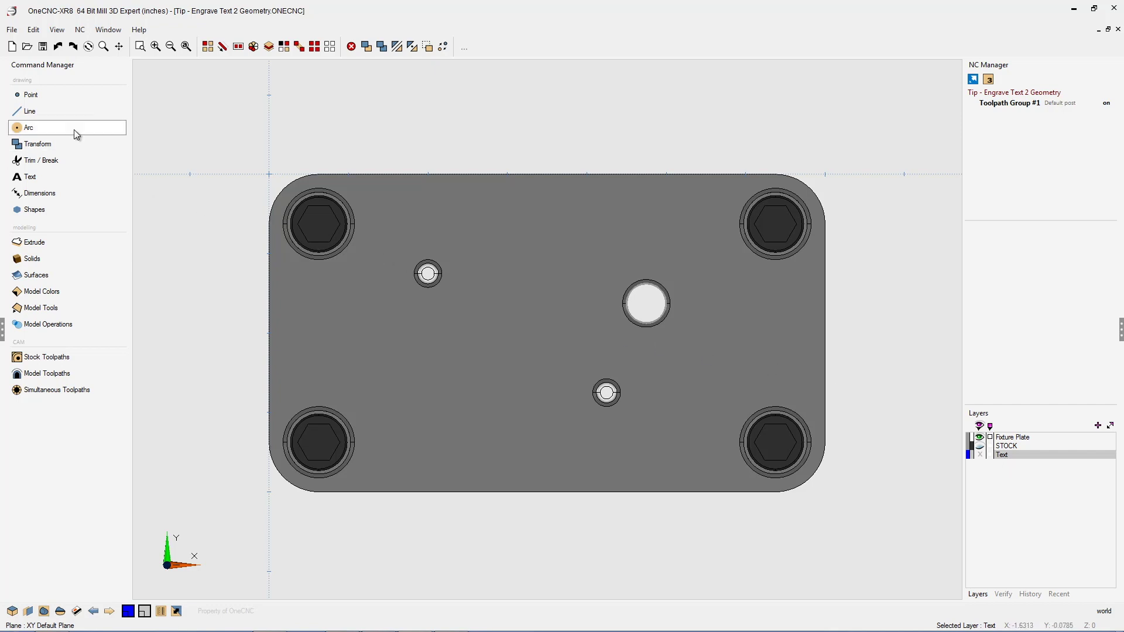
# Start a new text label with three lines for Fixture Plate #26, its dowels and cap screws
pyautogui.click(39, 177)
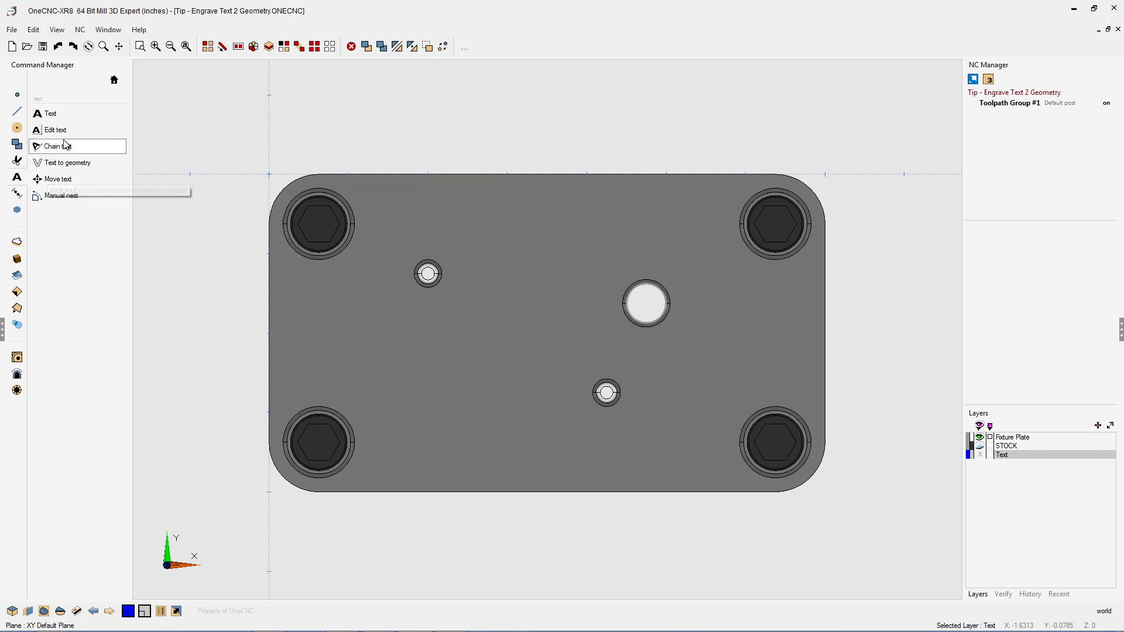
pyautogui.click(57, 117)
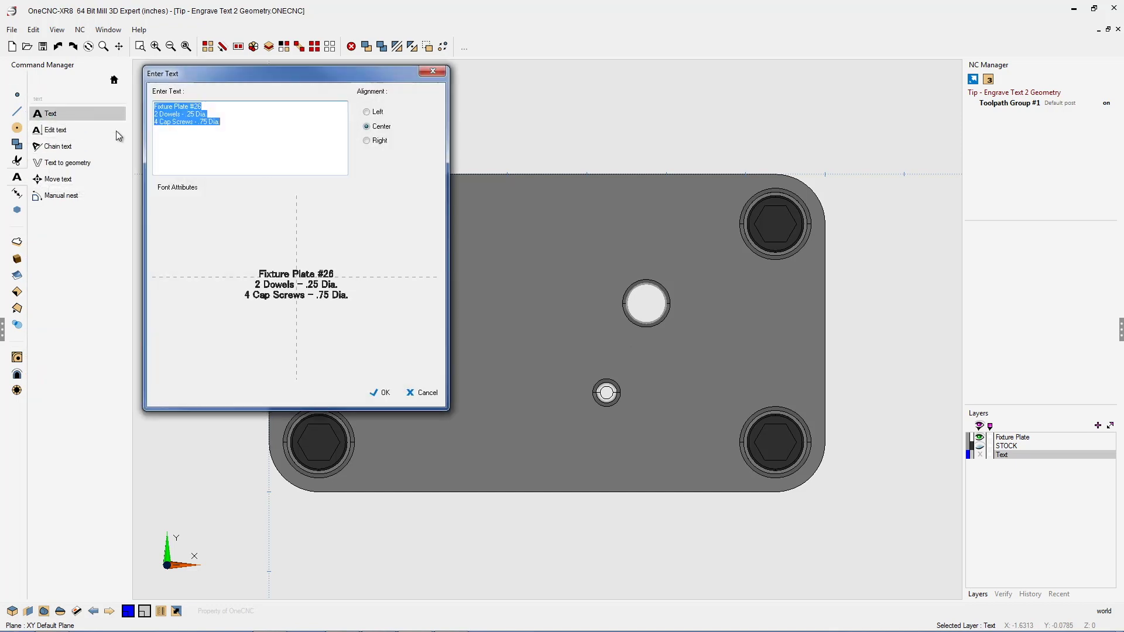
pyautogui.click(199, 121)
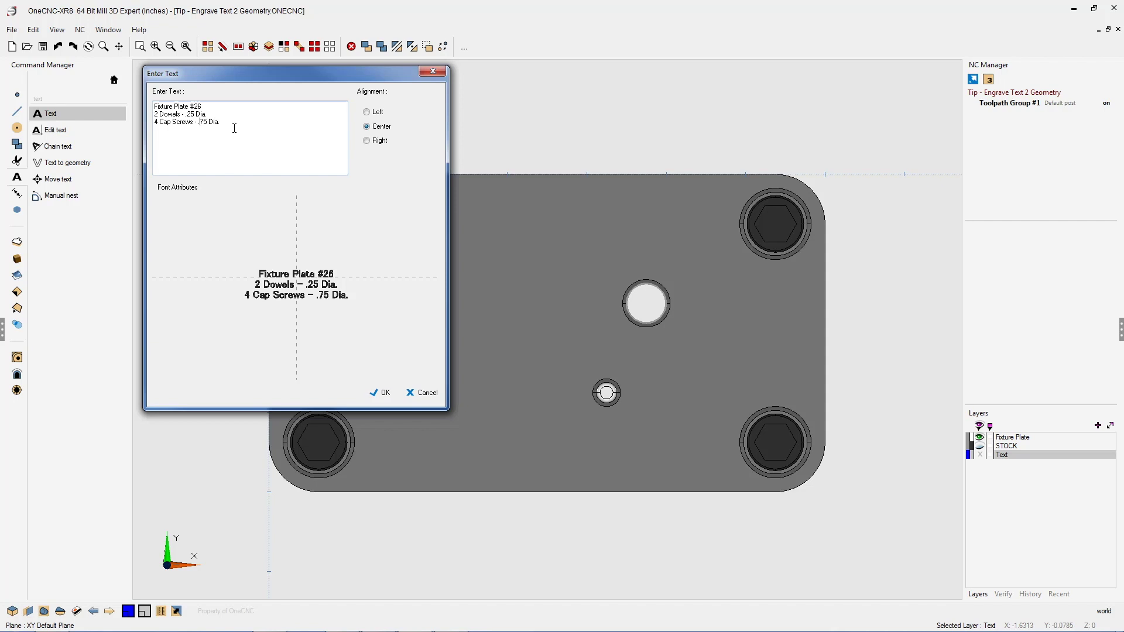
# Set the label's alignment to Left and bring up its font settings
pyautogui.click(367, 112)
pyautogui.click(367, 127)
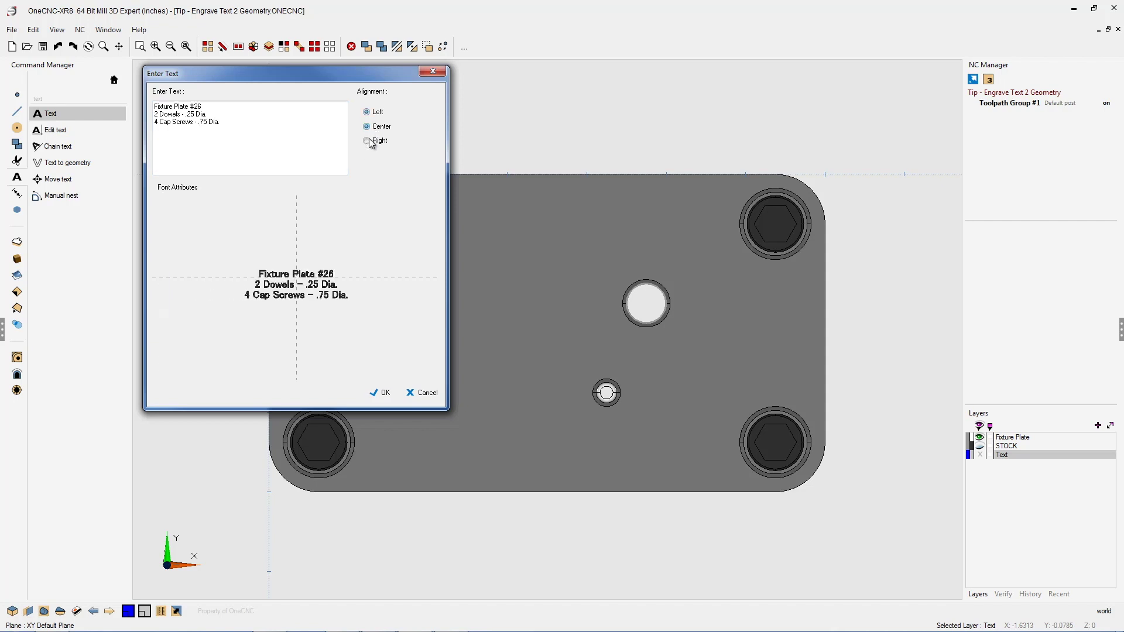
pyautogui.click(367, 141)
pyautogui.click(367, 113)
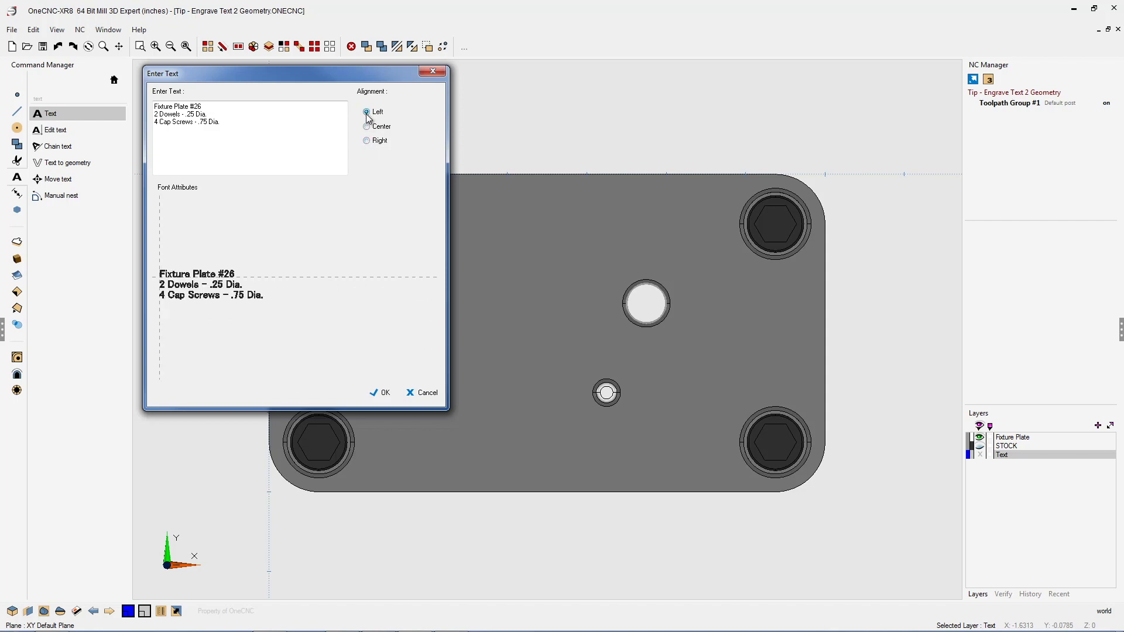
pyautogui.click(196, 192)
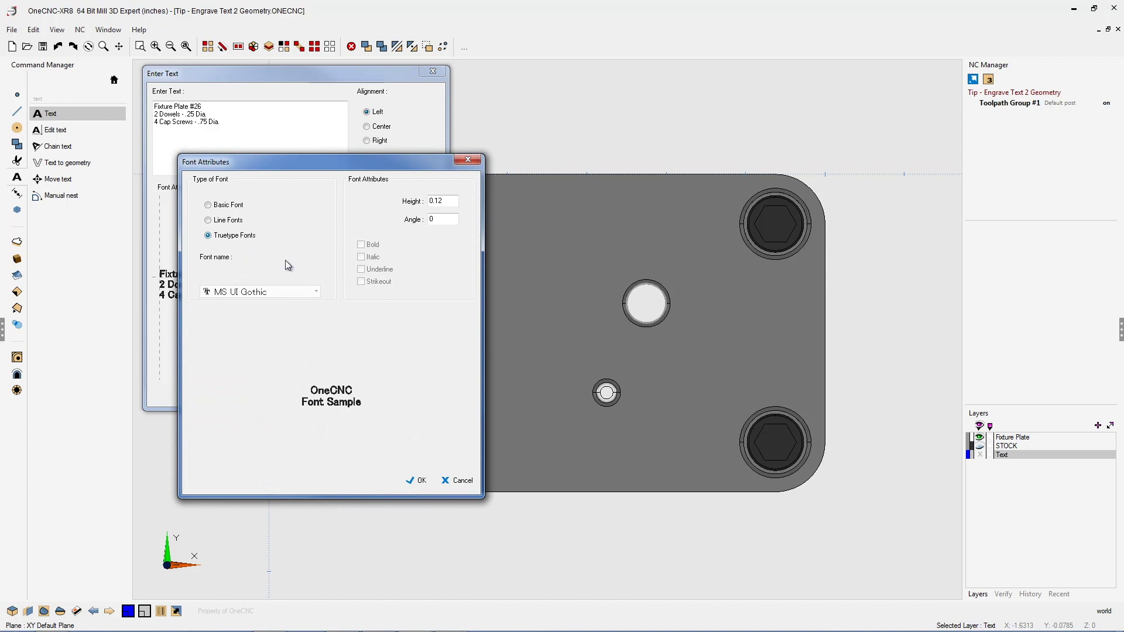
# Set the label font to Arial with a height of .18
pyautogui.click(317, 291)
pyautogui.moveTo(398, 488); pyautogui.dragTo(399, 328)
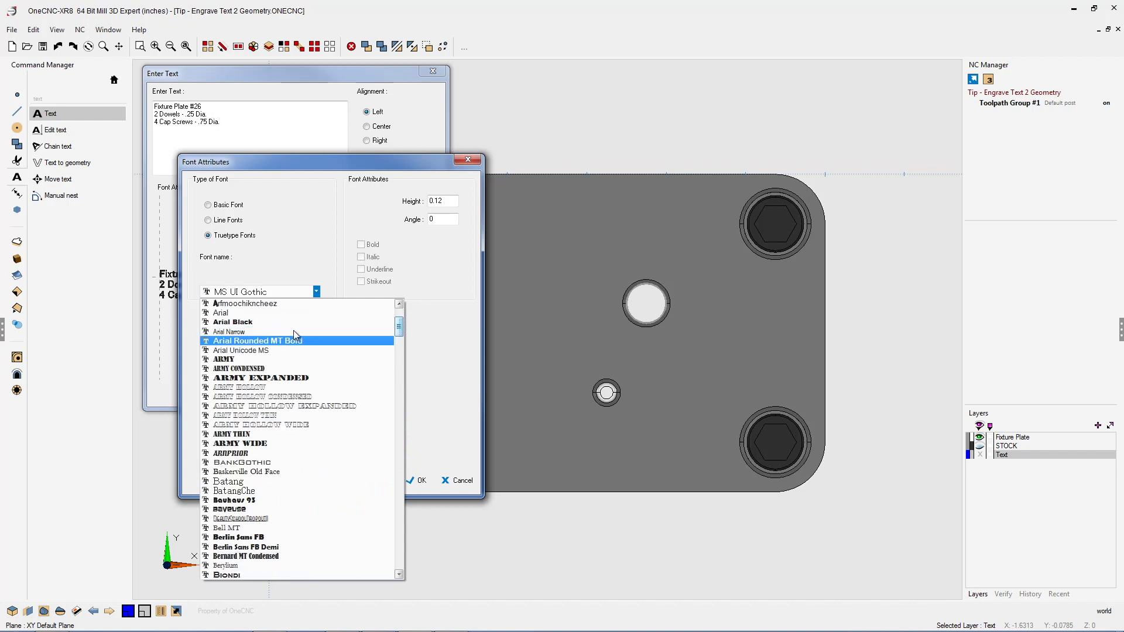
pyautogui.click(265, 312)
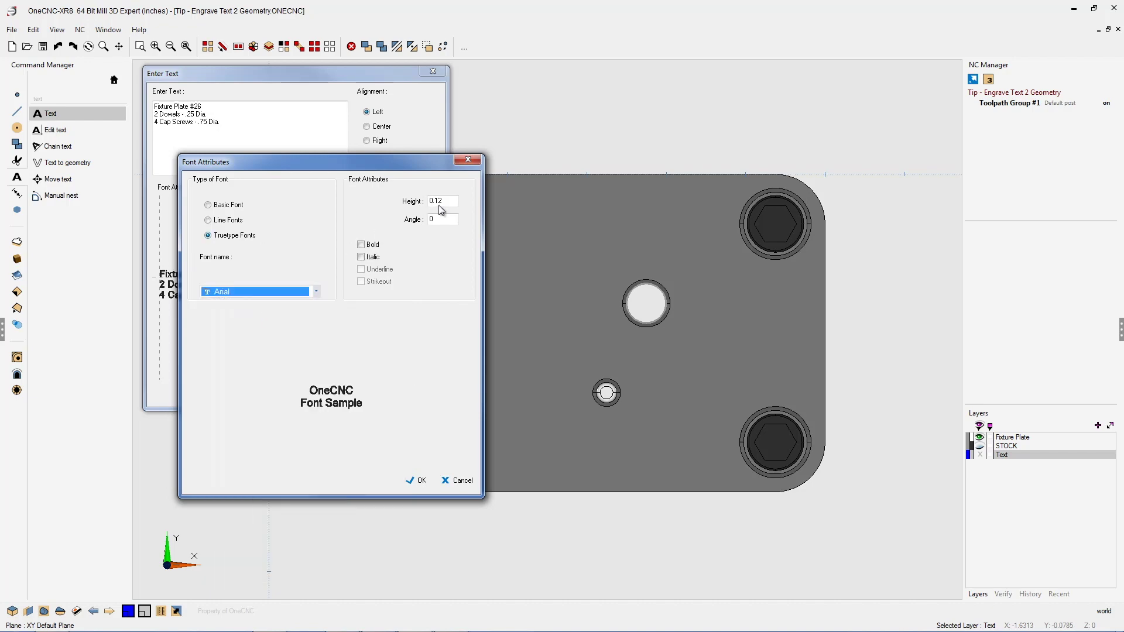
pyautogui.press('Tab')
pyautogui.write('.18')
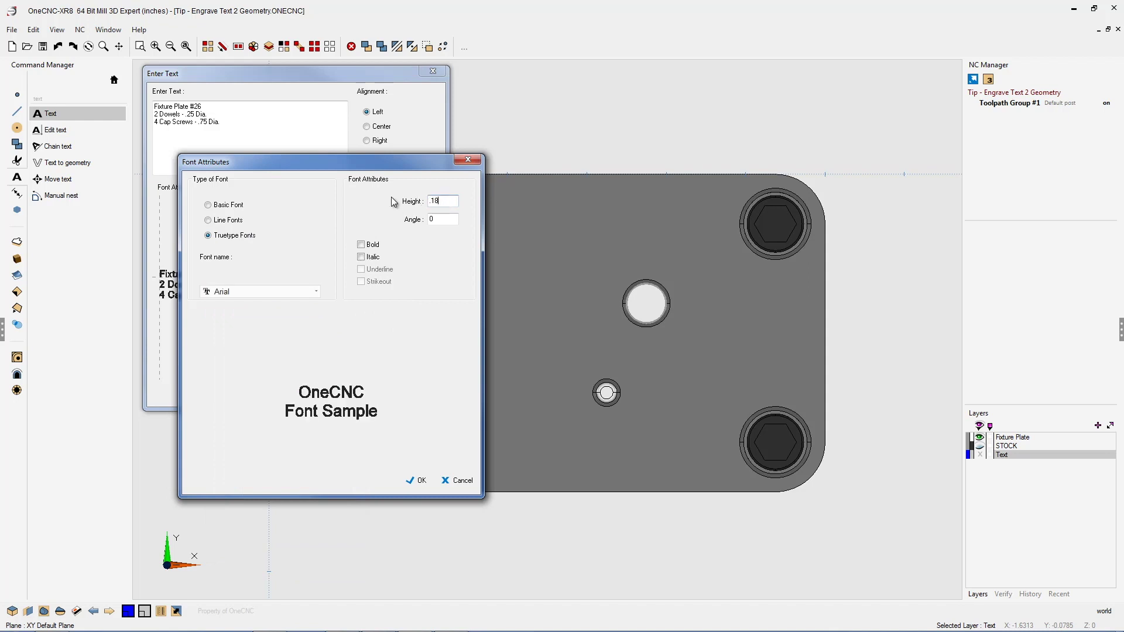
pyautogui.click(418, 480)
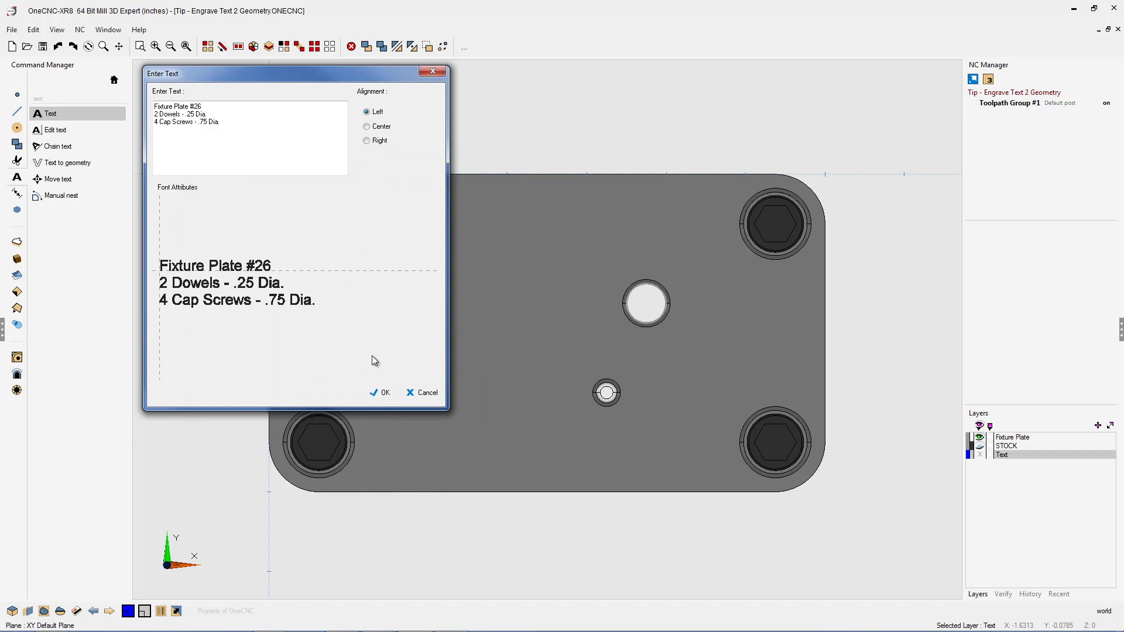
# Place the label on the plate's lower half between the bottom cap screw holes, checking the Text layer visibility
pyautogui.click(387, 392)
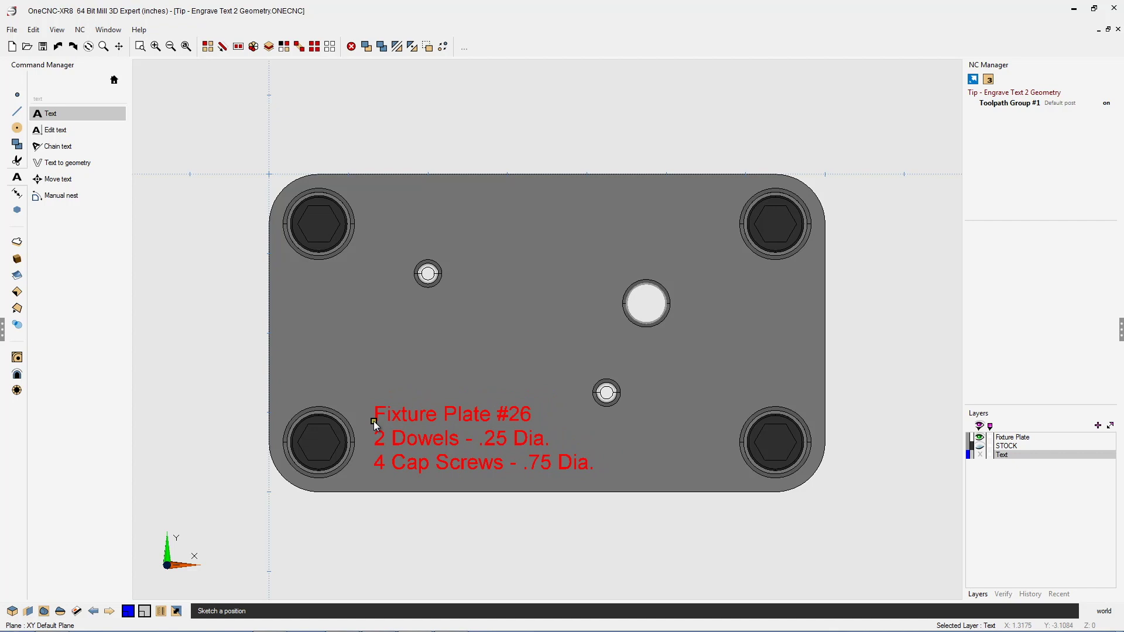
pyautogui.click(373, 421)
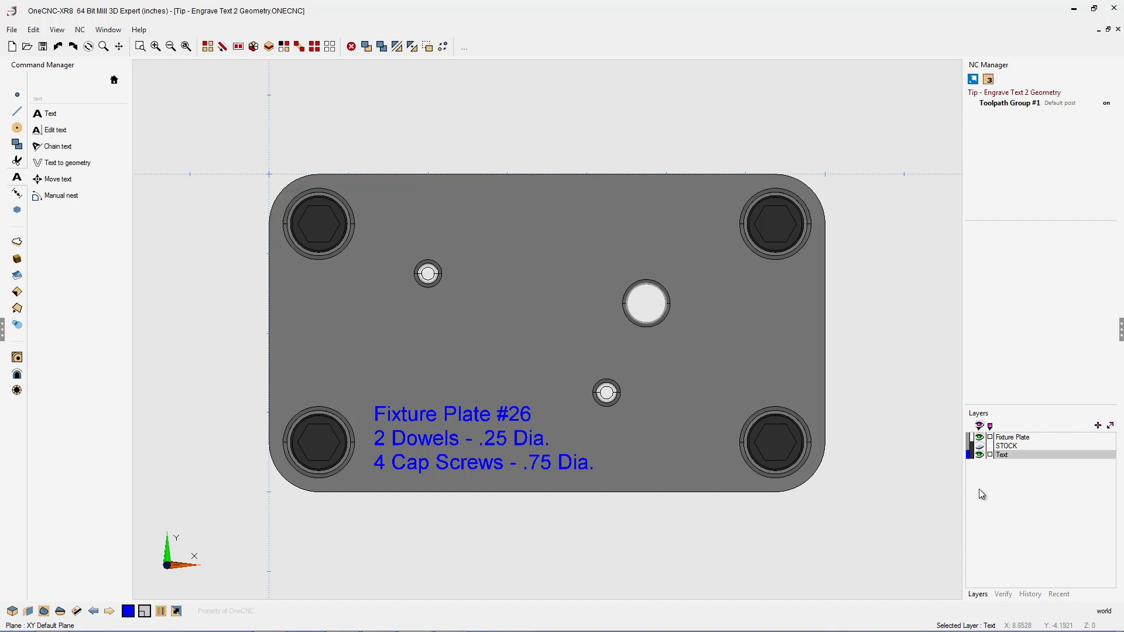
pyautogui.click(979, 456)
pyautogui.click(979, 456)
pyautogui.click(979, 455)
pyautogui.click(979, 455)
# Convert the placed label into letter-outline geometry
pyautogui.click(71, 165)
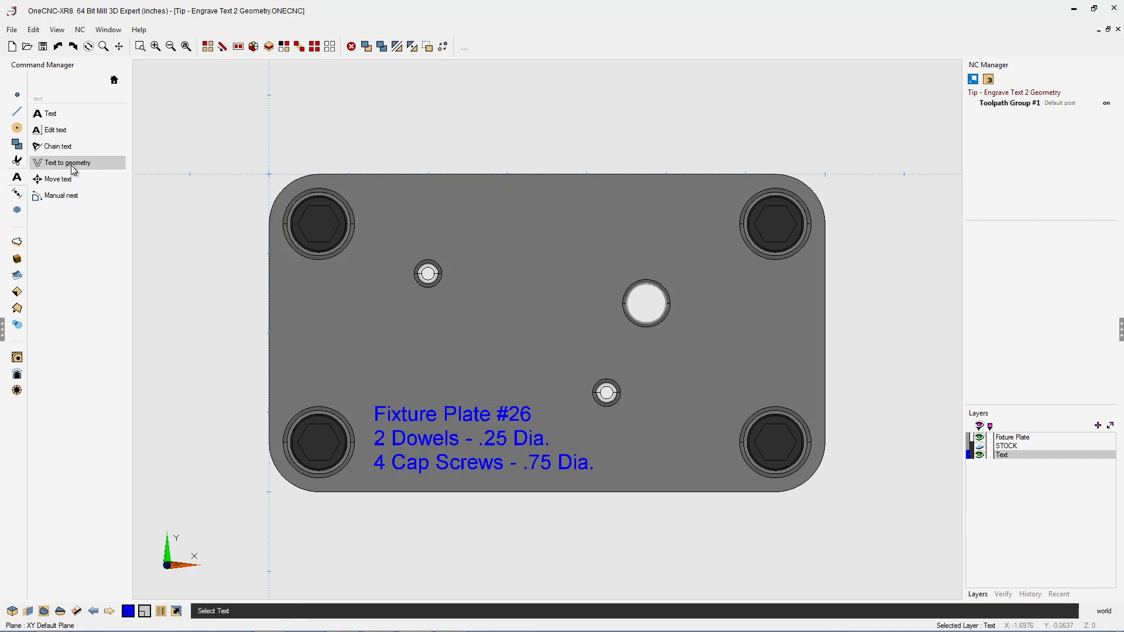
pyautogui.click(388, 420)
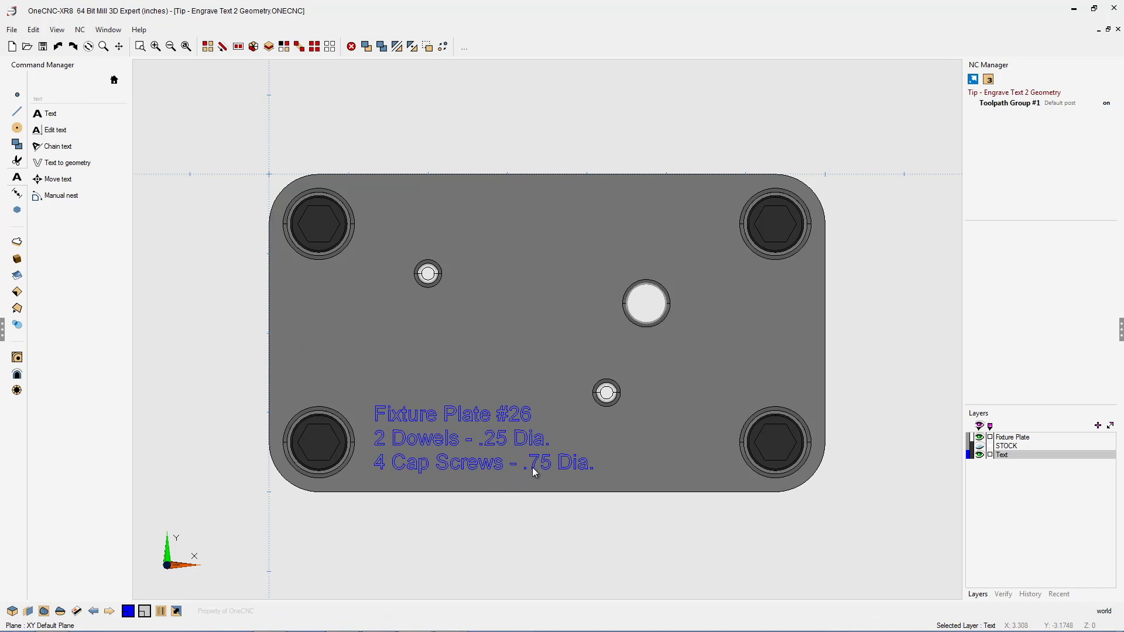
pyautogui.scroll(4, 486, 493)
pyautogui.moveTo(486, 492); pyautogui.dragTo(578, 396, button='middle')
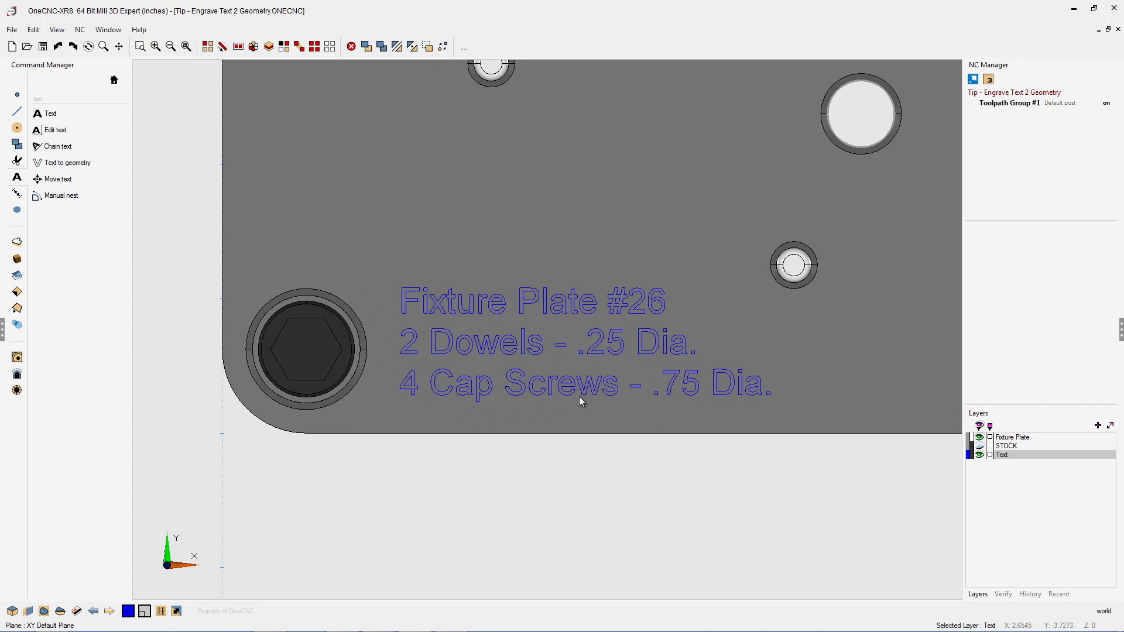
# Hide the Fixture Plate and STOCK layers so only the text outlines remain
pyautogui.click(979, 438)
pyautogui.click(979, 446)
pyautogui.scroll(3, 571, 444)
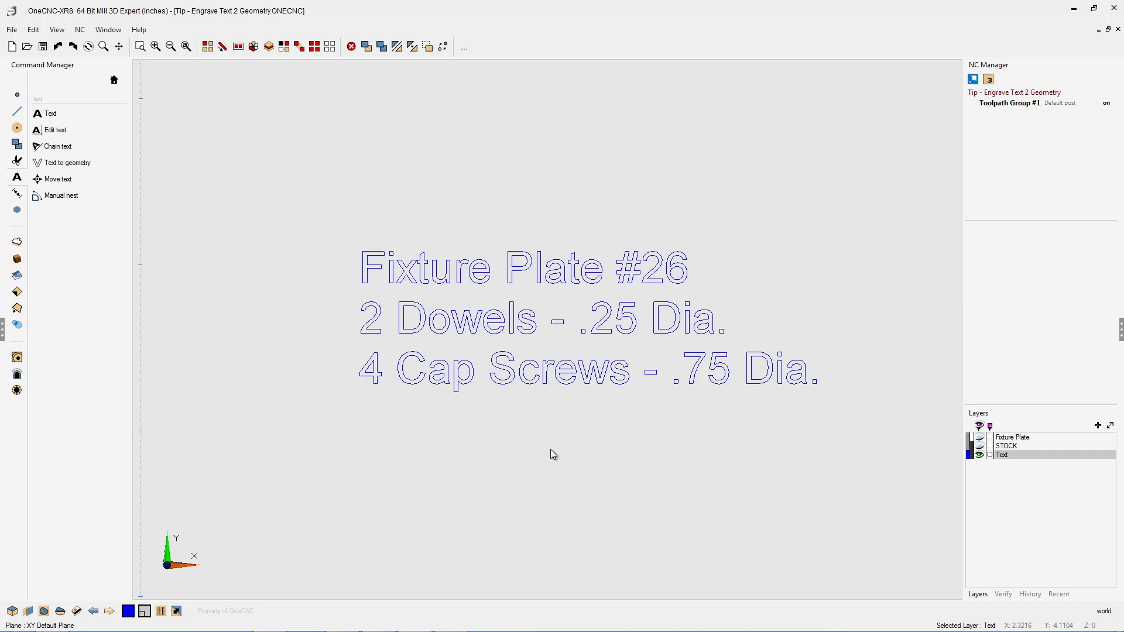
pyautogui.click(17, 358)
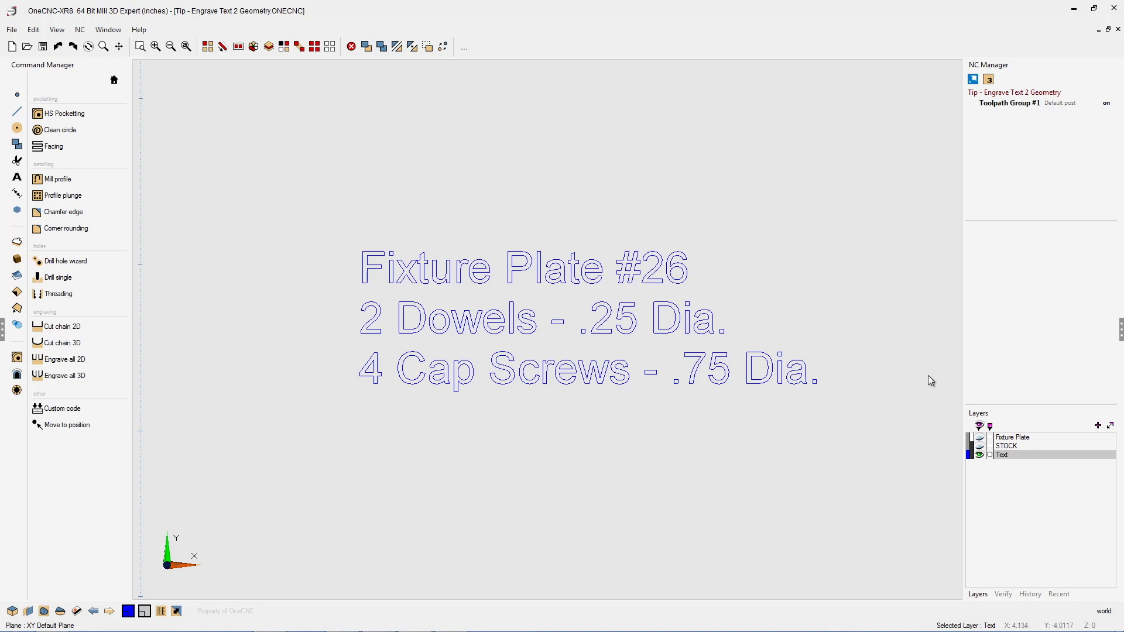
# Create a Cut All 2D engrave toolpath with the 0.375INCH CENTER tool, default clearances and no cut levels
pyautogui.click(65, 359)
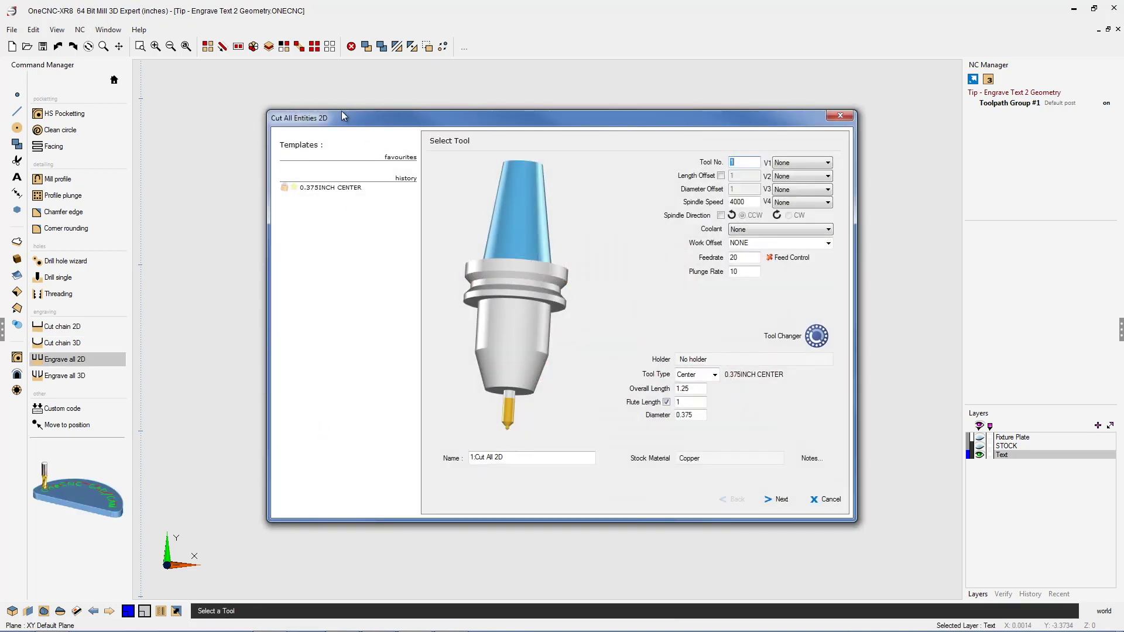
pyautogui.moveTo(344, 116); pyautogui.dragTo(210, 67)
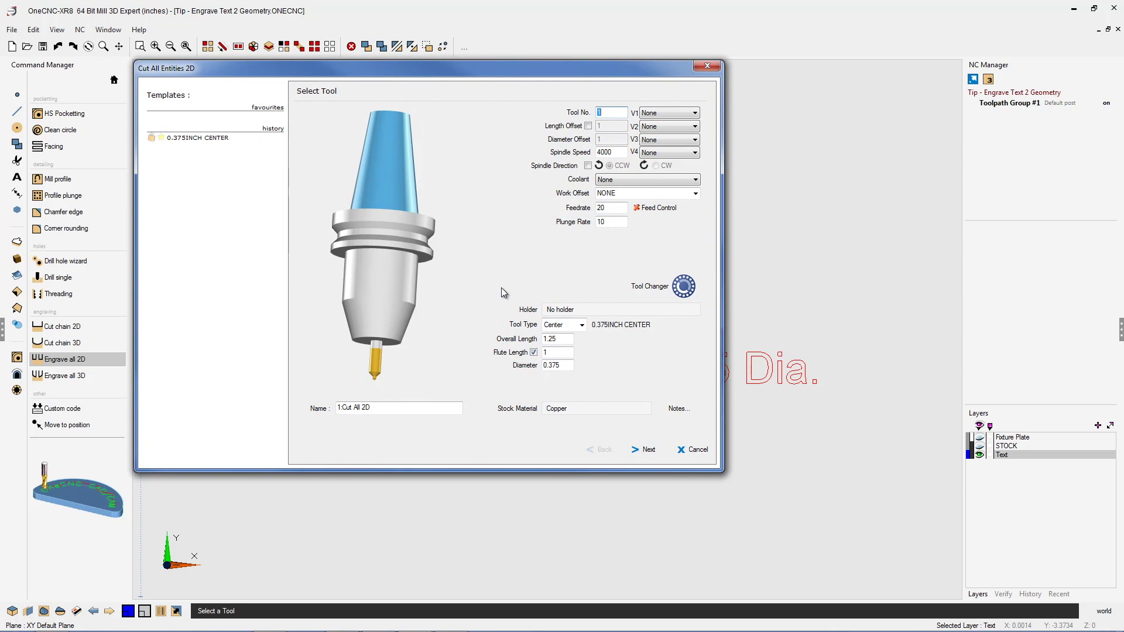
pyautogui.click(646, 449)
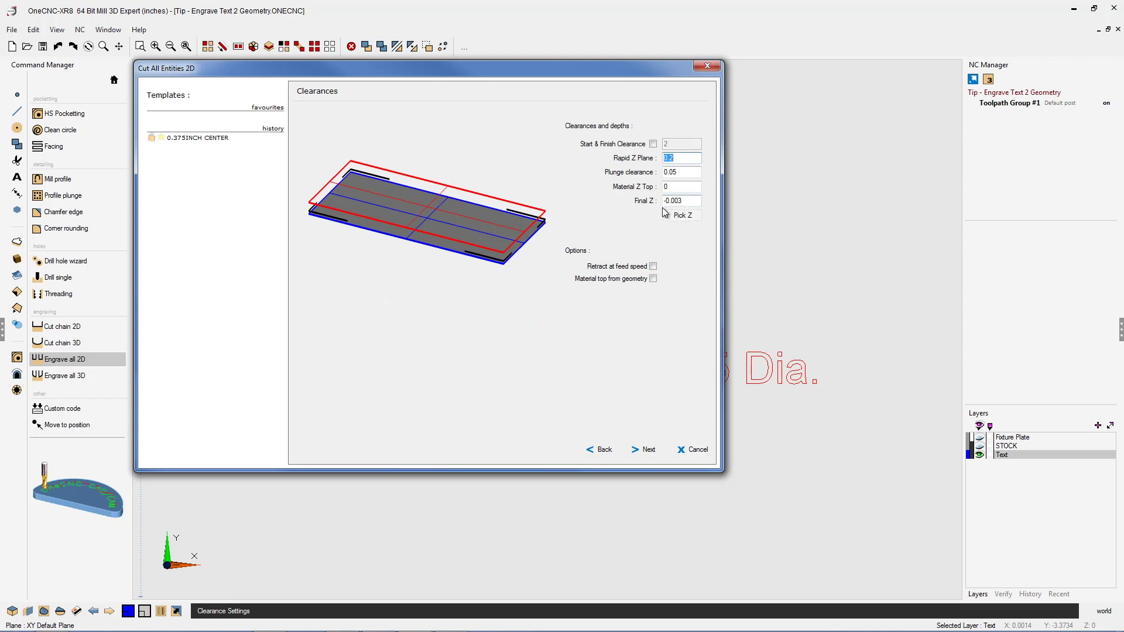
pyautogui.click(647, 451)
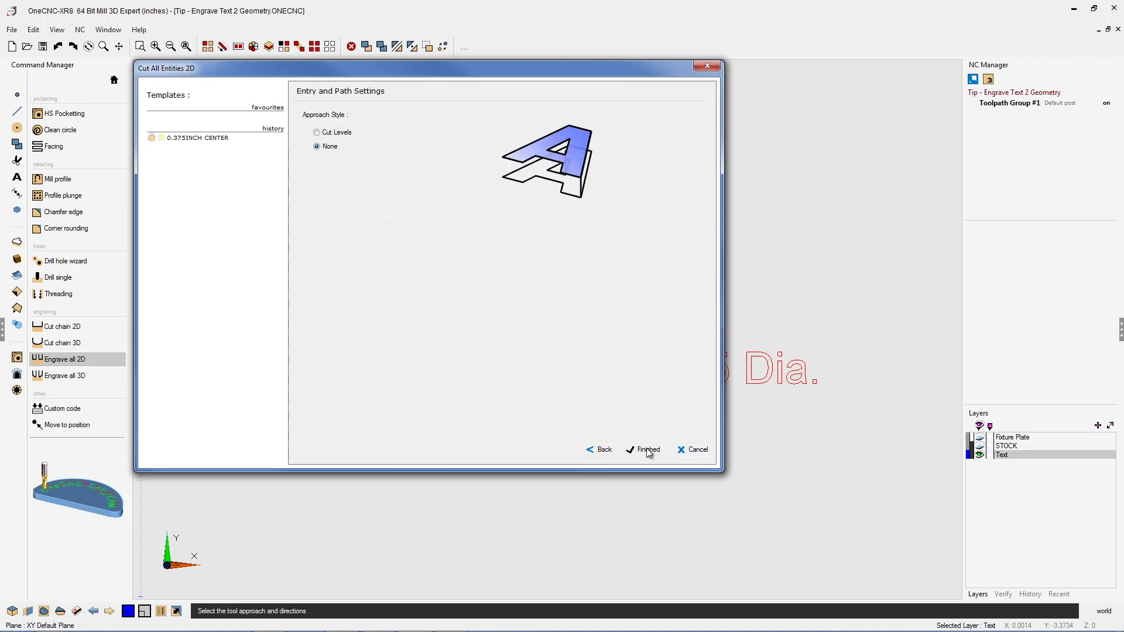
pyautogui.click(317, 132)
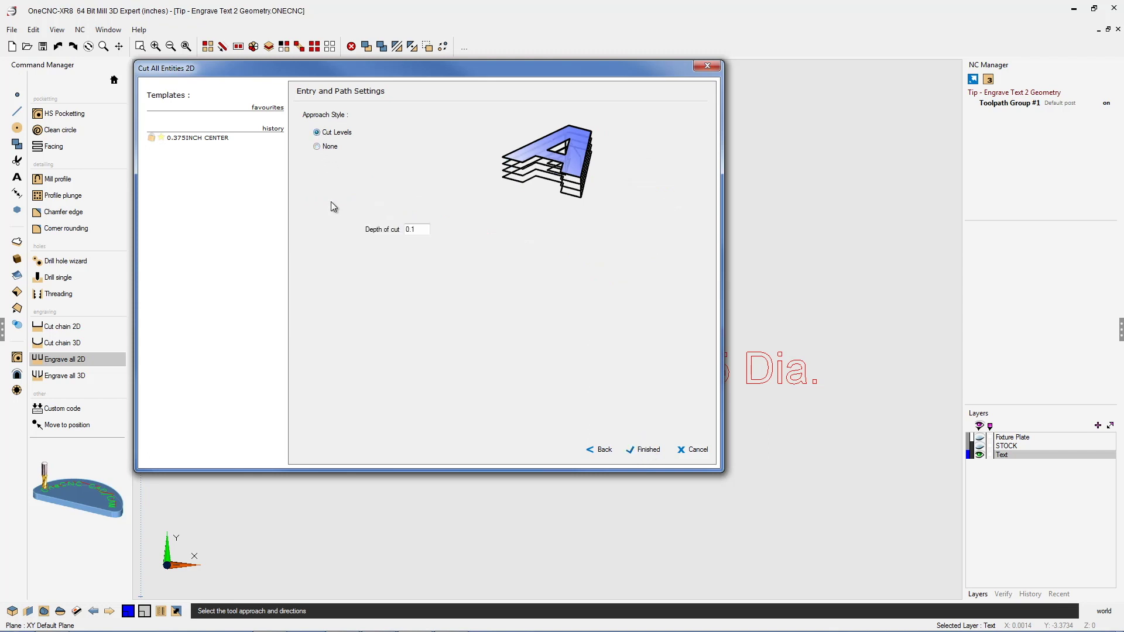
pyautogui.click(318, 147)
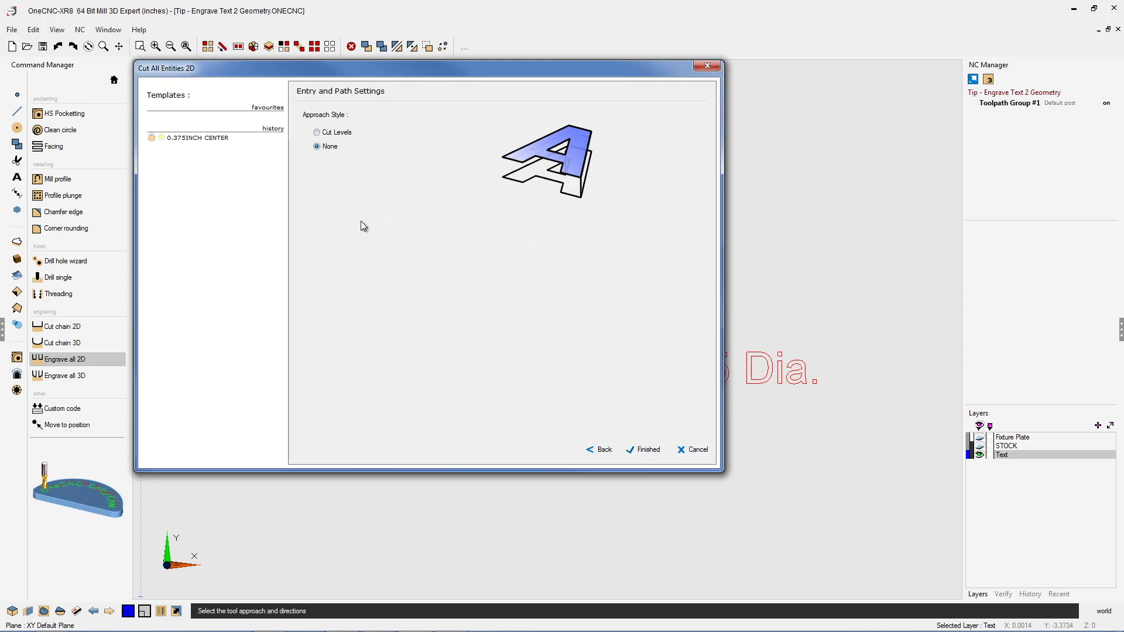
pyautogui.click(656, 453)
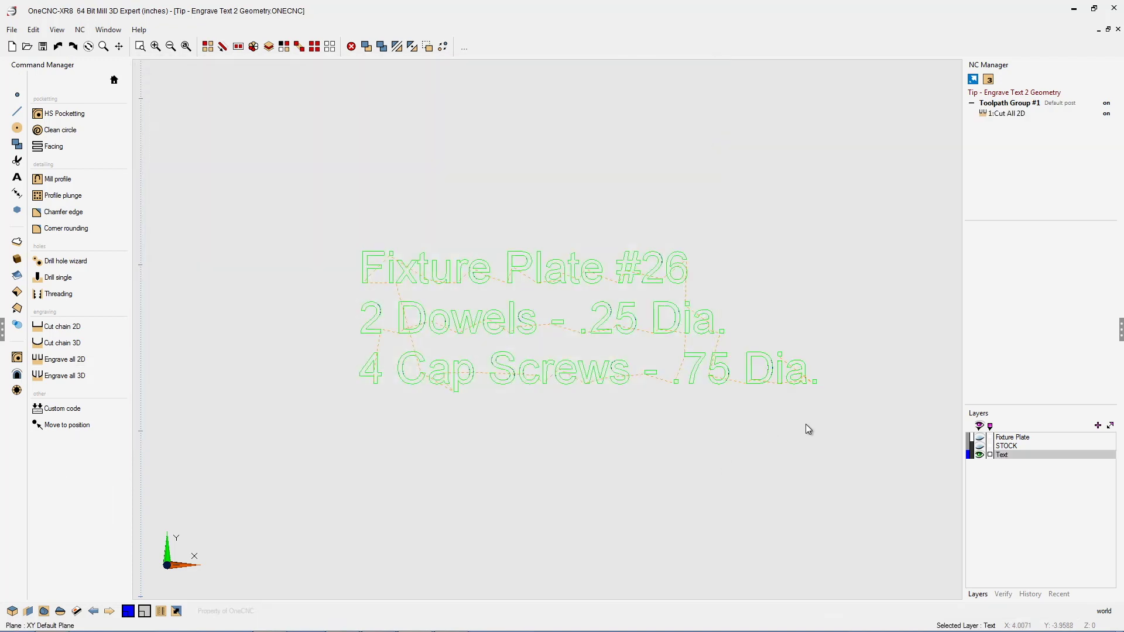
# Show the Fixture Plate layer again, tilt to a 3D view, and simulate Toolpath Group #1
pyautogui.click(979, 437)
pyautogui.scroll(-5, 607, 403)
pyautogui.moveTo(668, 397); pyautogui.dragTo(550, 341, button='middle')
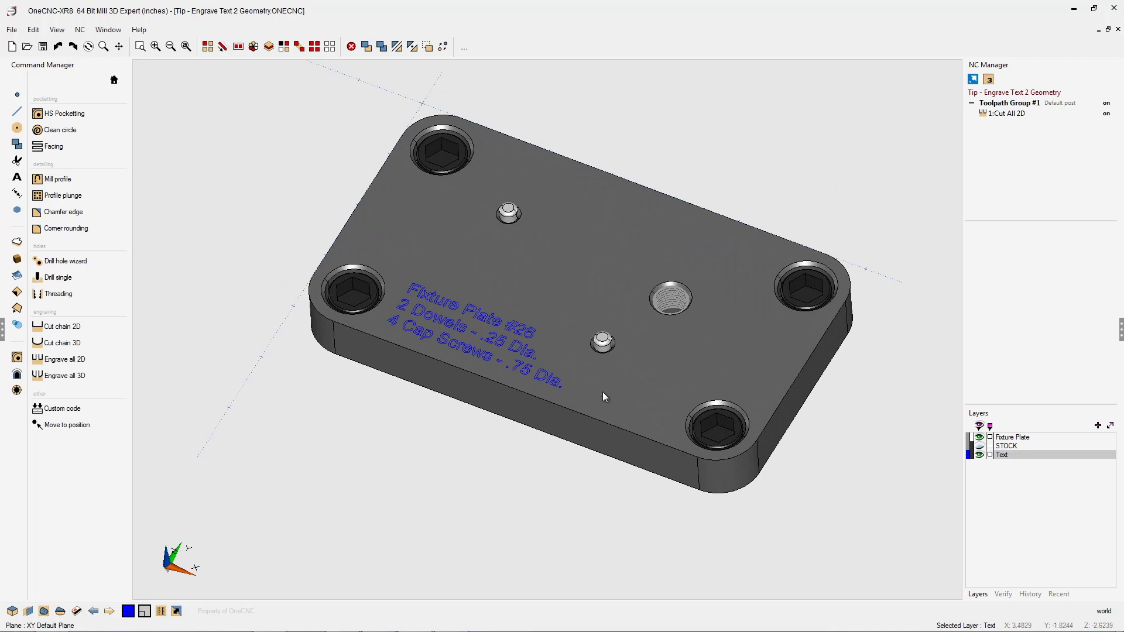
pyautogui.rightClick(1013, 107)
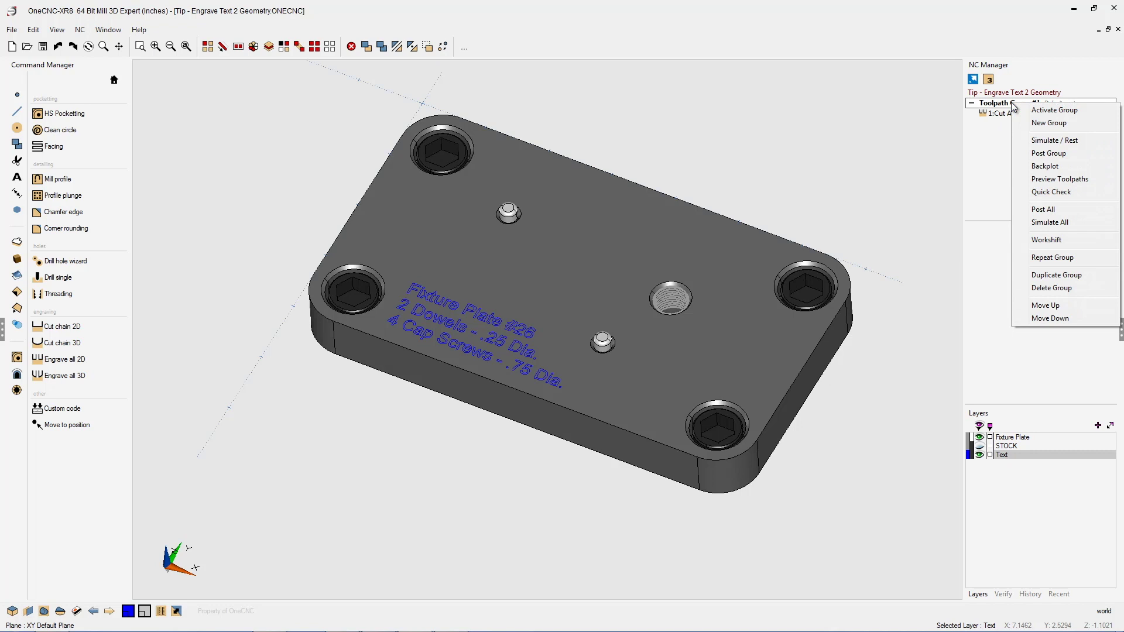
pyautogui.click(1052, 141)
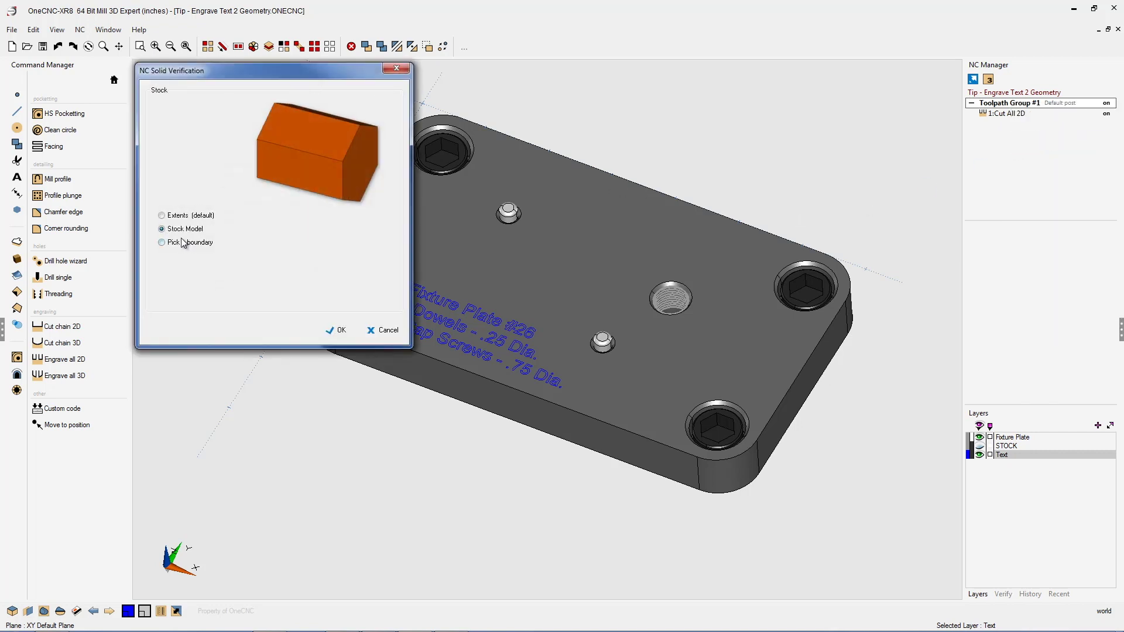
# Accept Stock Model as the stock and run the live simulation
pyautogui.click(339, 330)
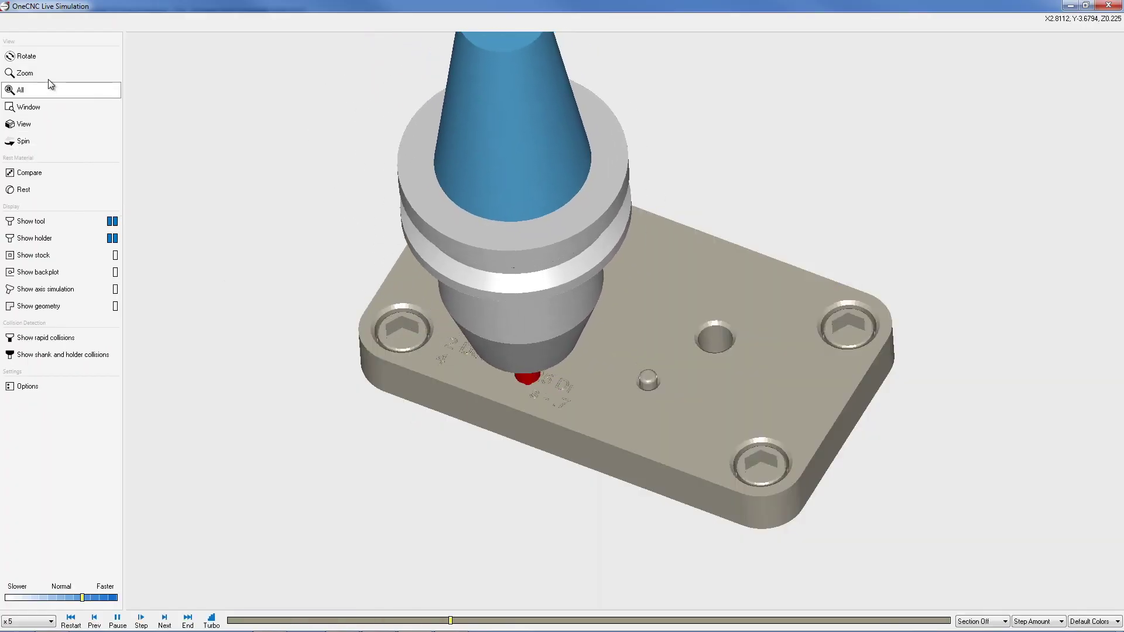
pyautogui.click(26, 72)
pyautogui.scroll(3, 606, 338)
pyautogui.scroll(-3, 608, 352)
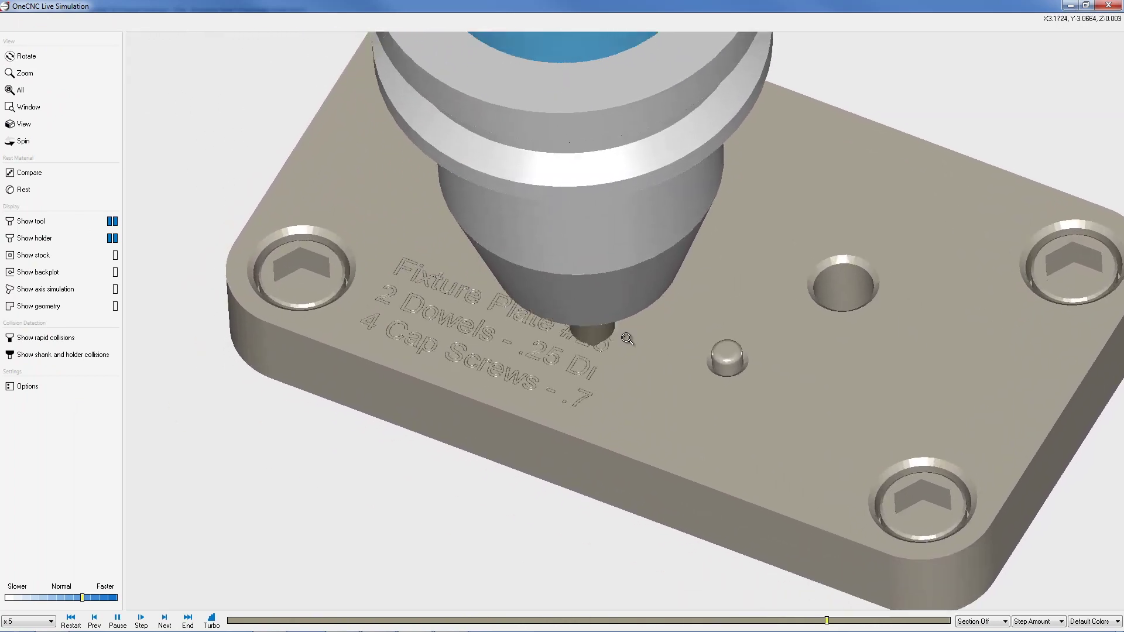
# Zoom and orbit around the plate to inspect the engraved three-line label
pyautogui.moveTo(663, 353); pyautogui.dragTo(695, 409, button='middle')
pyautogui.scroll(-3, 694, 409)
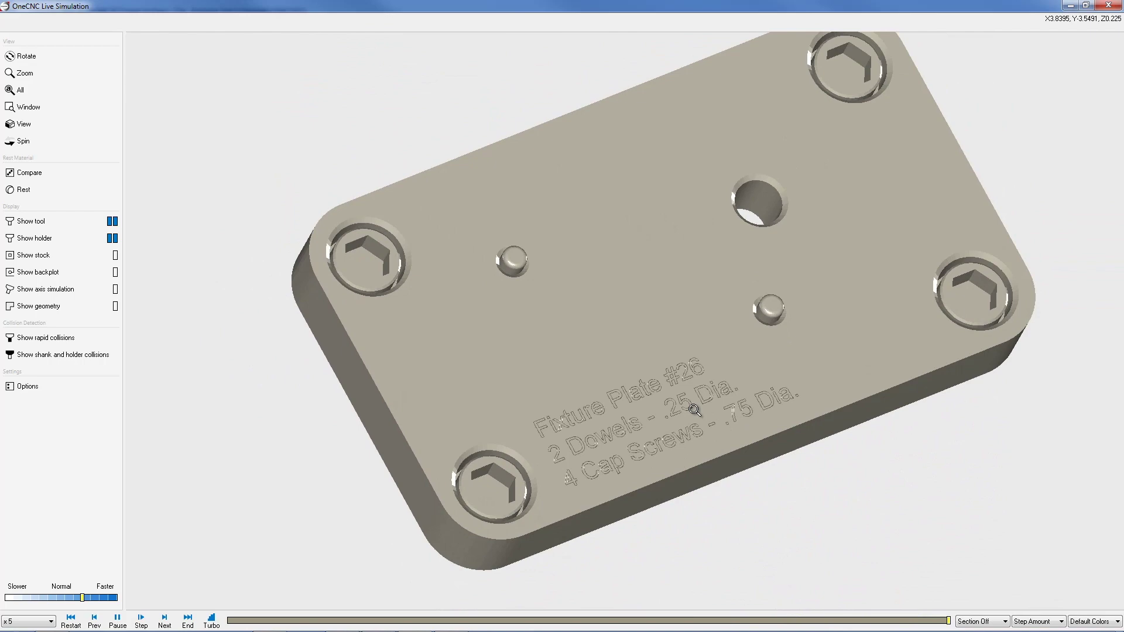
pyautogui.scroll(-2, 657, 371)
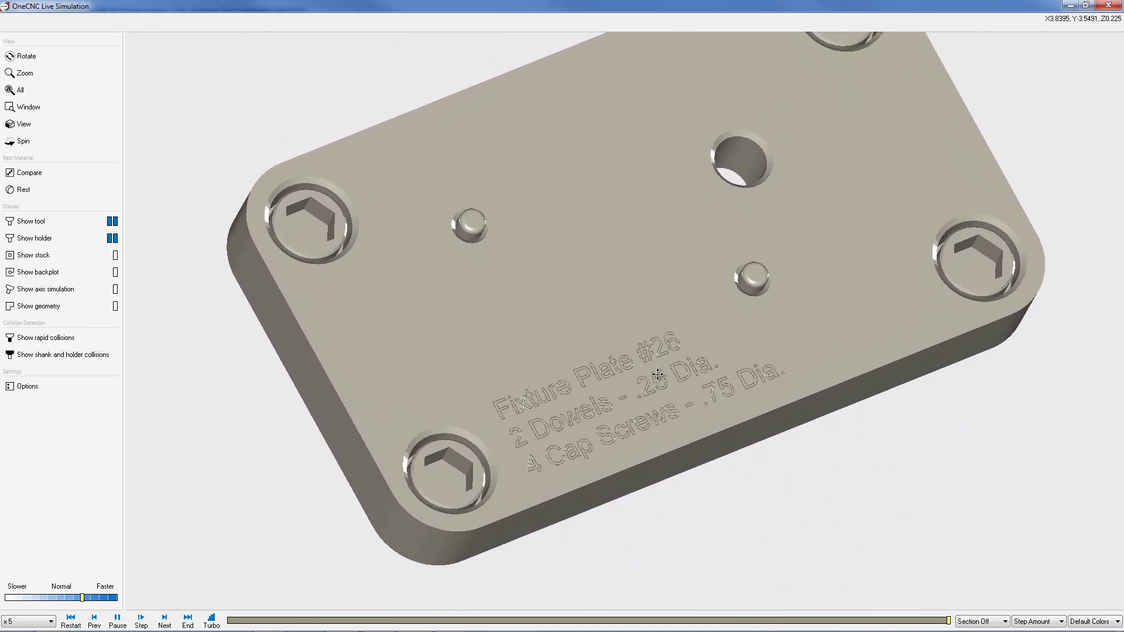
pyautogui.moveTo(670, 403); pyautogui.dragTo(609, 413, button='middle')
pyautogui.scroll(1, 599, 425)
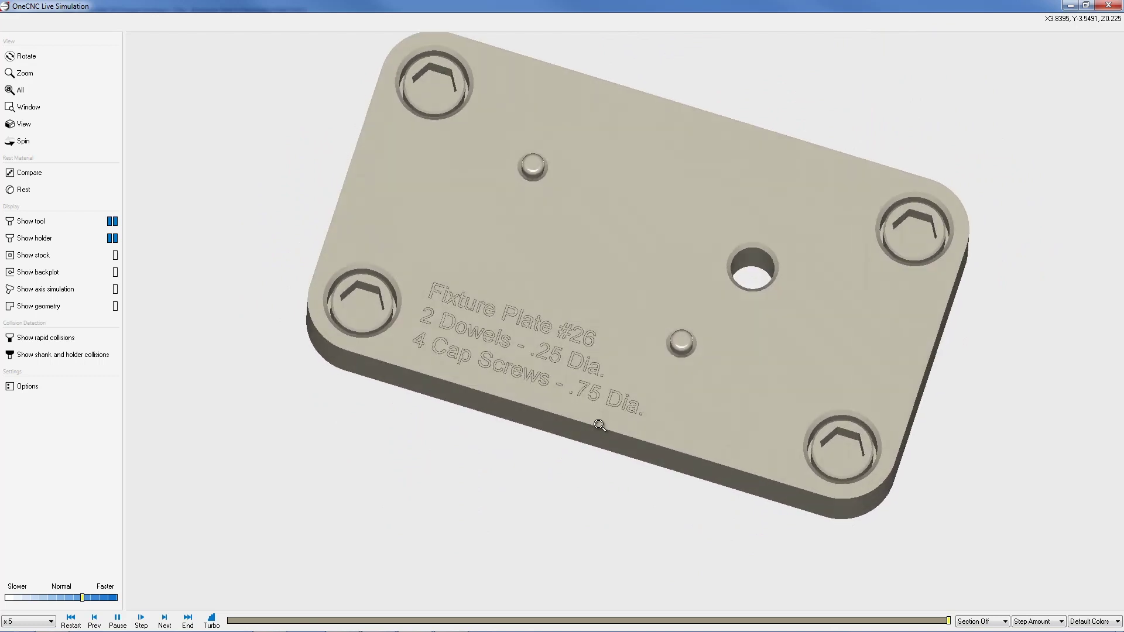
pyautogui.scroll(2, 614, 373)
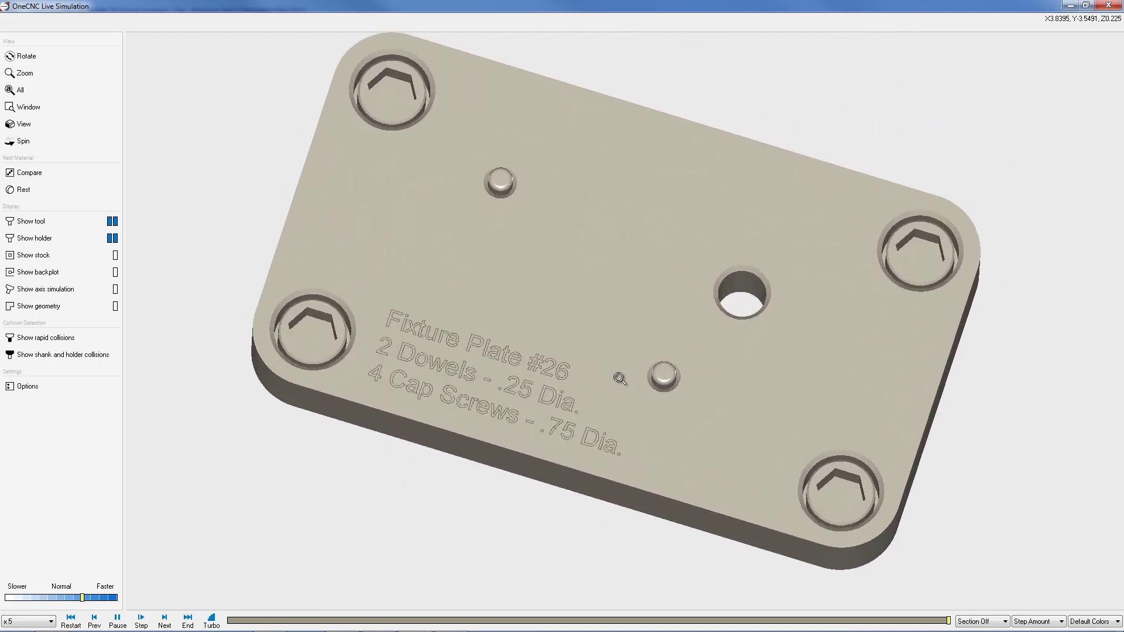